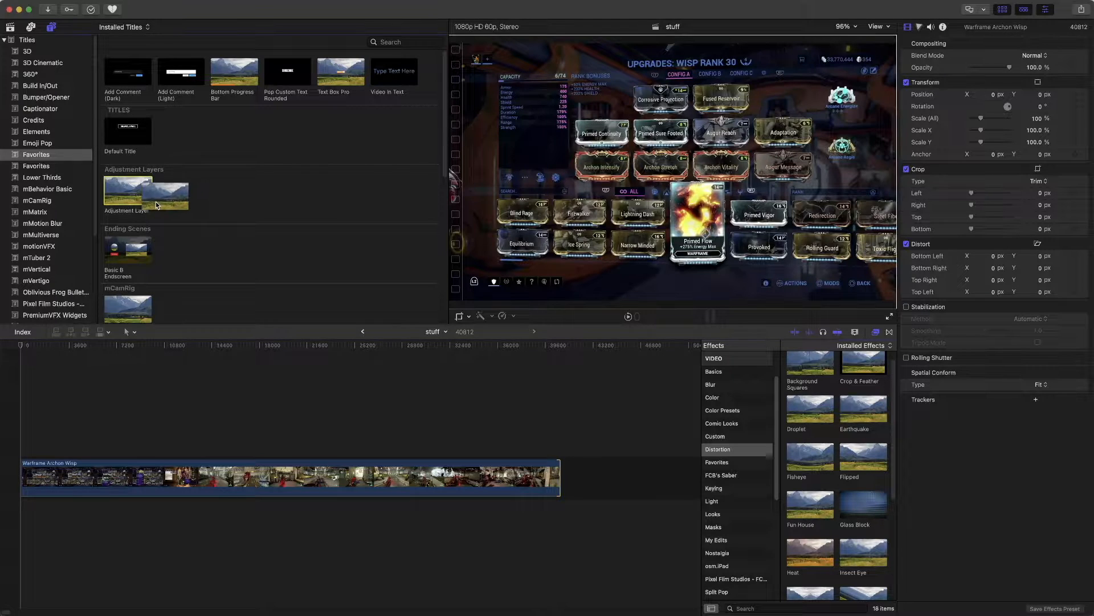
# Place an Adjustment Layer above the start of the gameplay clip and give it a length of about 12288 frames
pyautogui.click(138, 198)
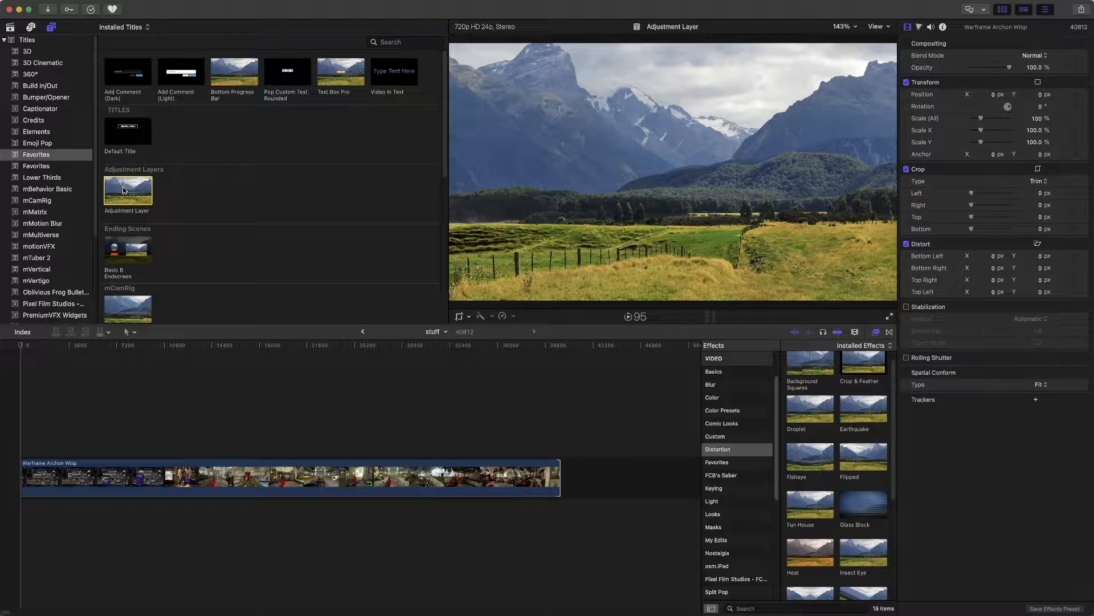
pyautogui.moveTo(123, 191); pyautogui.dragTo(29, 449)
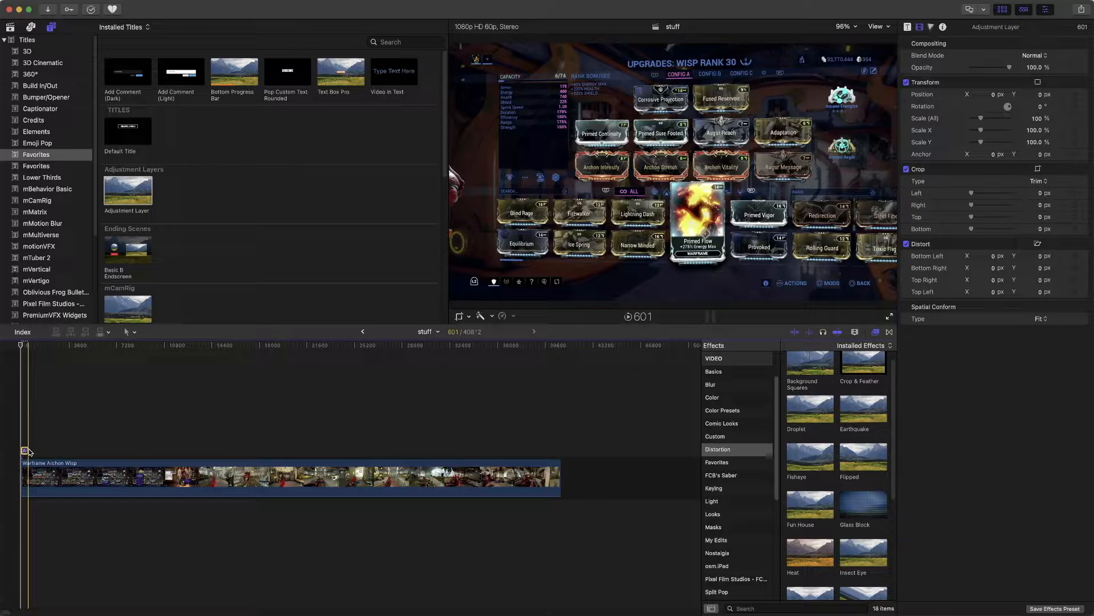
pyautogui.moveTo(30, 449); pyautogui.dragTo(556, 463)
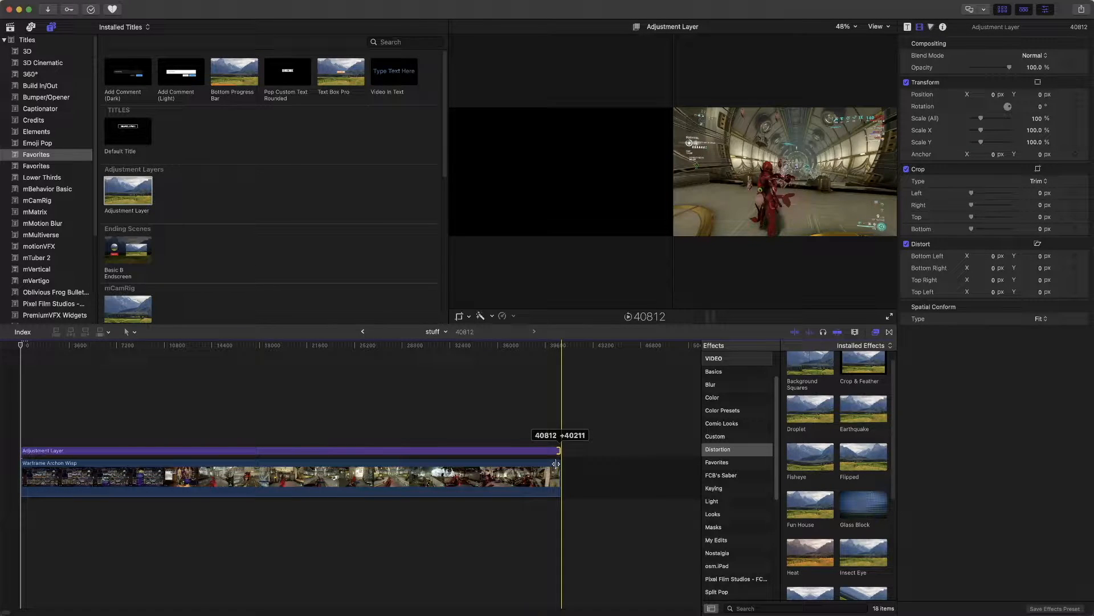
pyautogui.moveTo(557, 464); pyautogui.dragTo(556, 463)
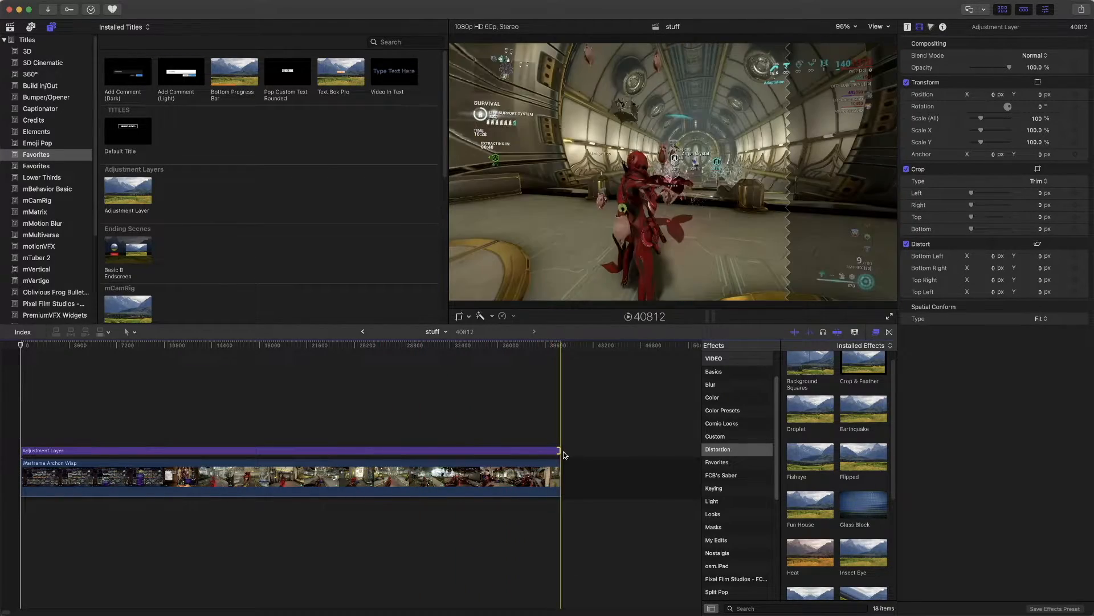
pyautogui.moveTo(556, 450); pyautogui.dragTo(181, 450)
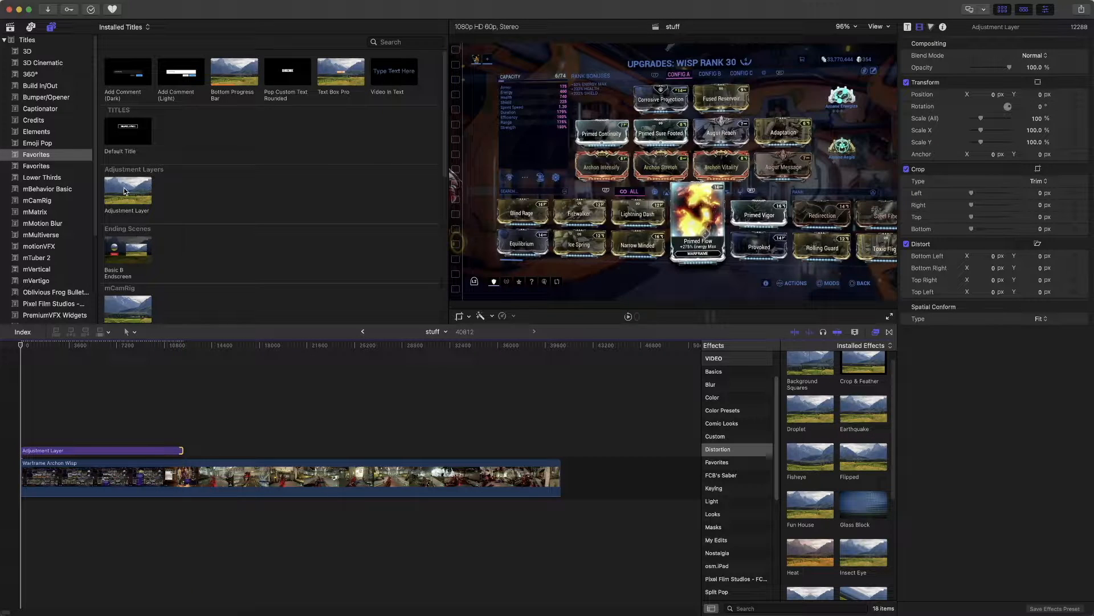
# Add a second Adjustment Layer a short gap after the first and extend it to about 15962 frames
pyautogui.moveTo(124, 190); pyautogui.dragTo(213, 450)
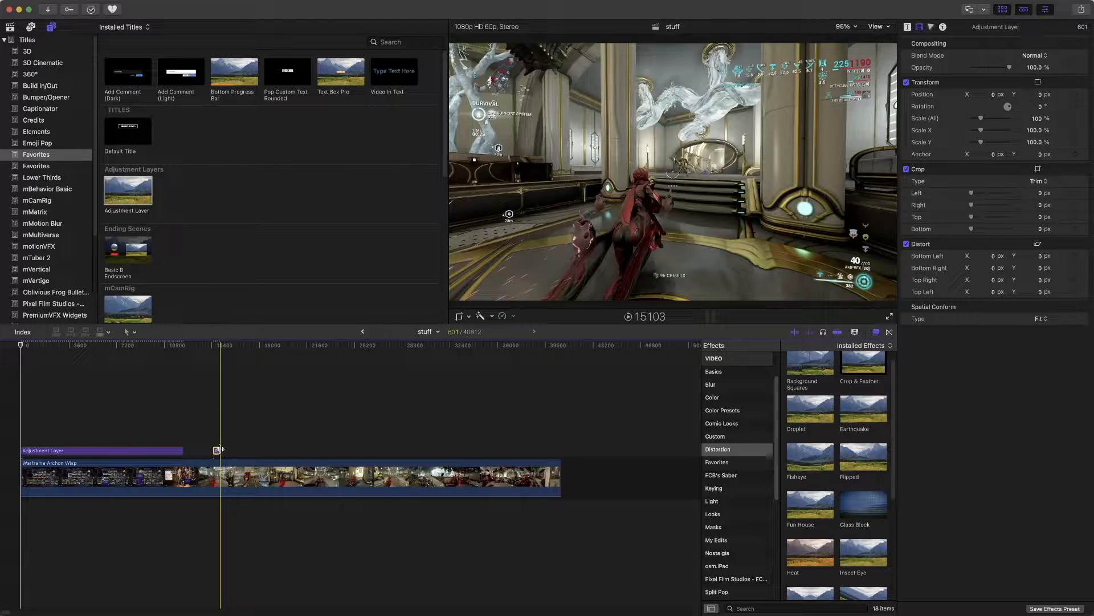
pyautogui.moveTo(219, 451); pyautogui.dragTo(423, 446)
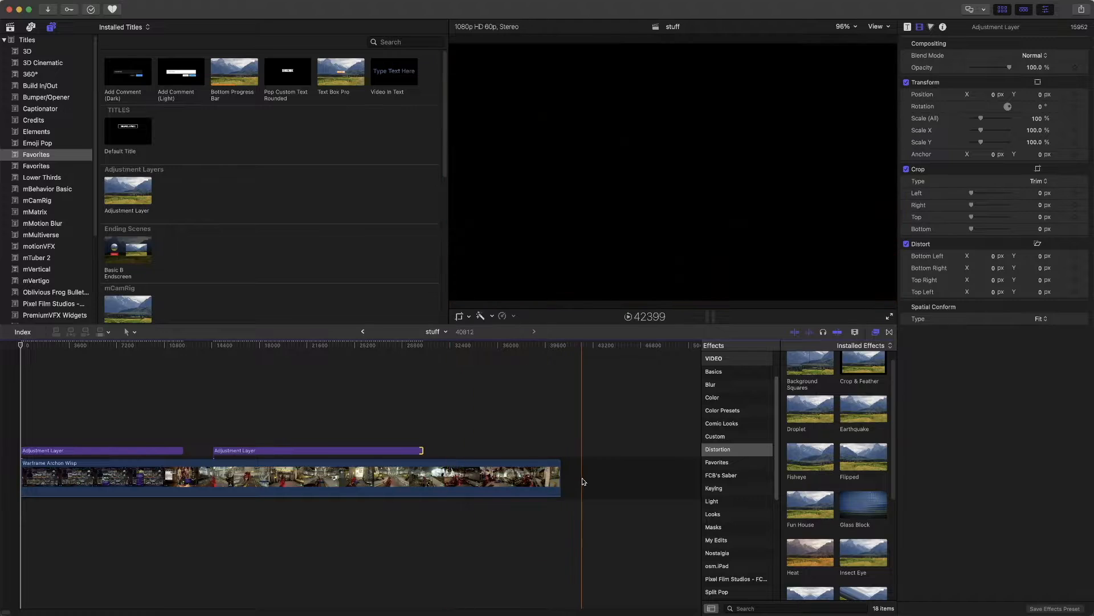
# Apply the Heat distortion effect to the second adjustment layer only and scrub across it to check the footage
pyautogui.moveTo(805, 555); pyautogui.dragTo(337, 486)
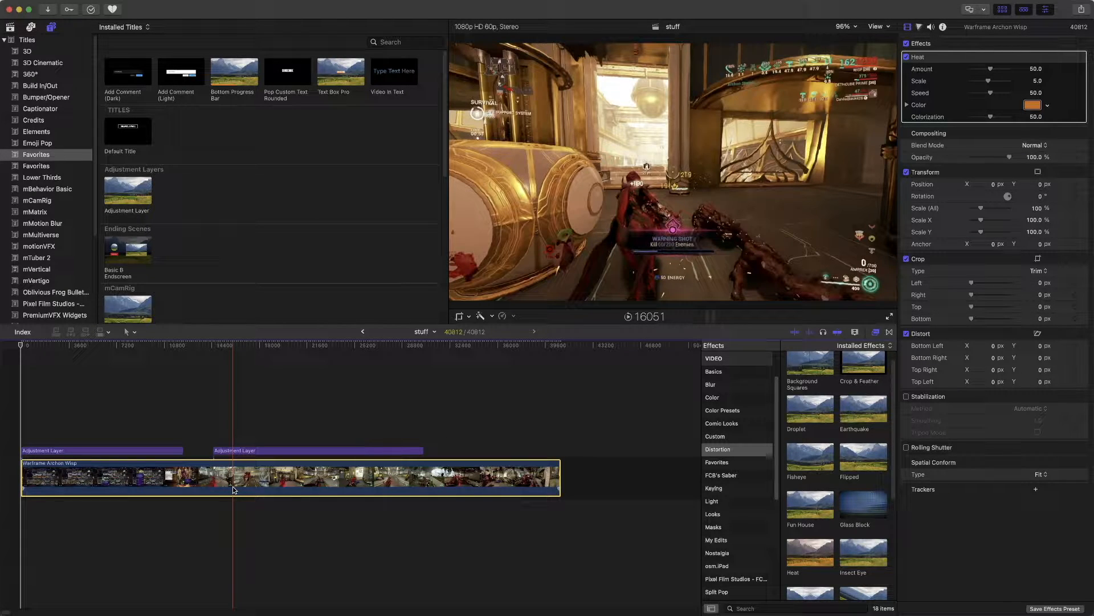
pyautogui.press('super+z')
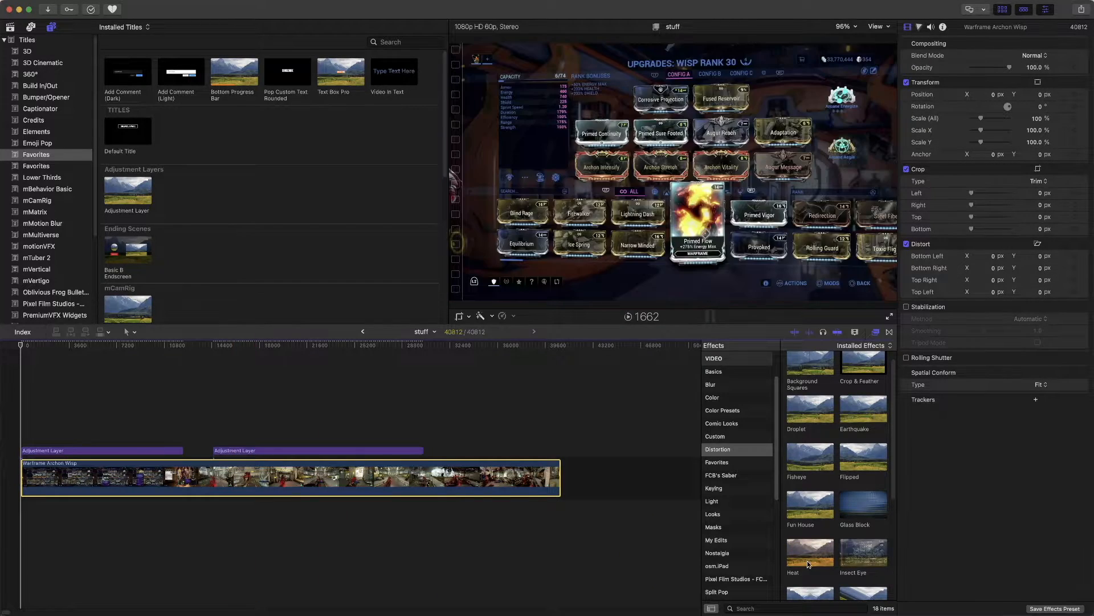
pyautogui.moveTo(801, 557); pyautogui.dragTo(333, 453)
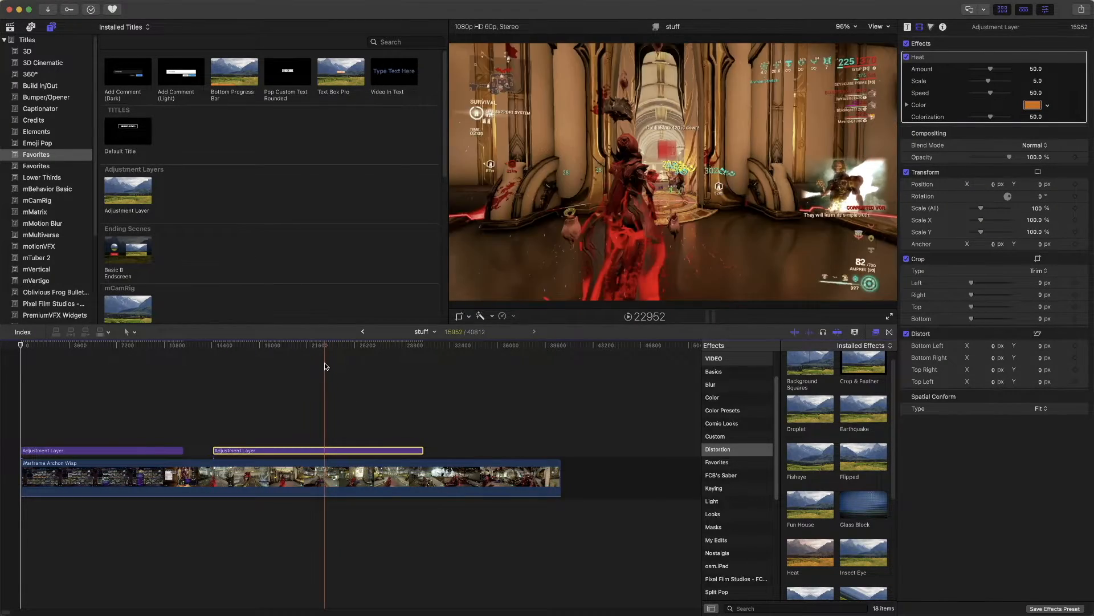
pyautogui.click(331, 345)
pyautogui.moveTo(331, 349); pyautogui.dragTo(465, 386)
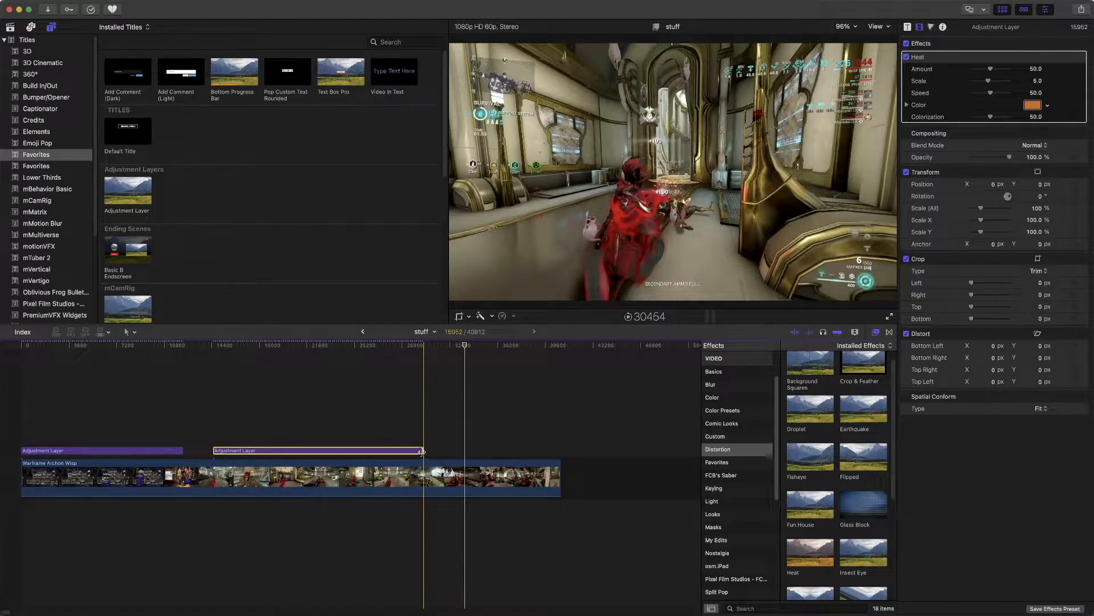
# Adjust the length of the second adjustment layer so that it runs to the end of the gameplay clip
pyautogui.moveTo(422, 451); pyautogui.dragTo(305, 450)
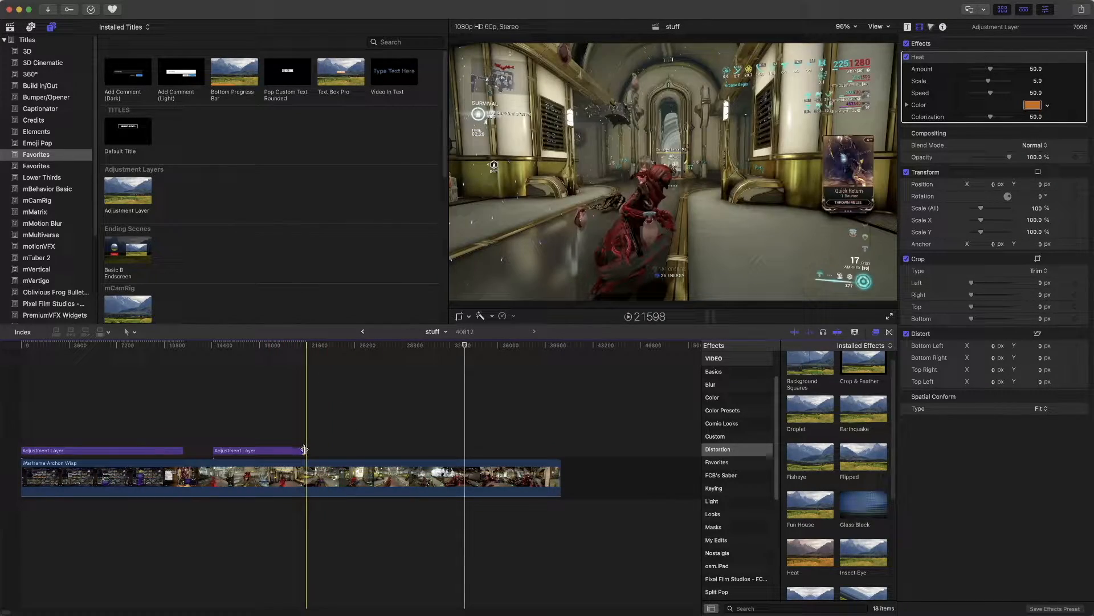
pyautogui.moveTo(304, 449); pyautogui.dragTo(557, 451)
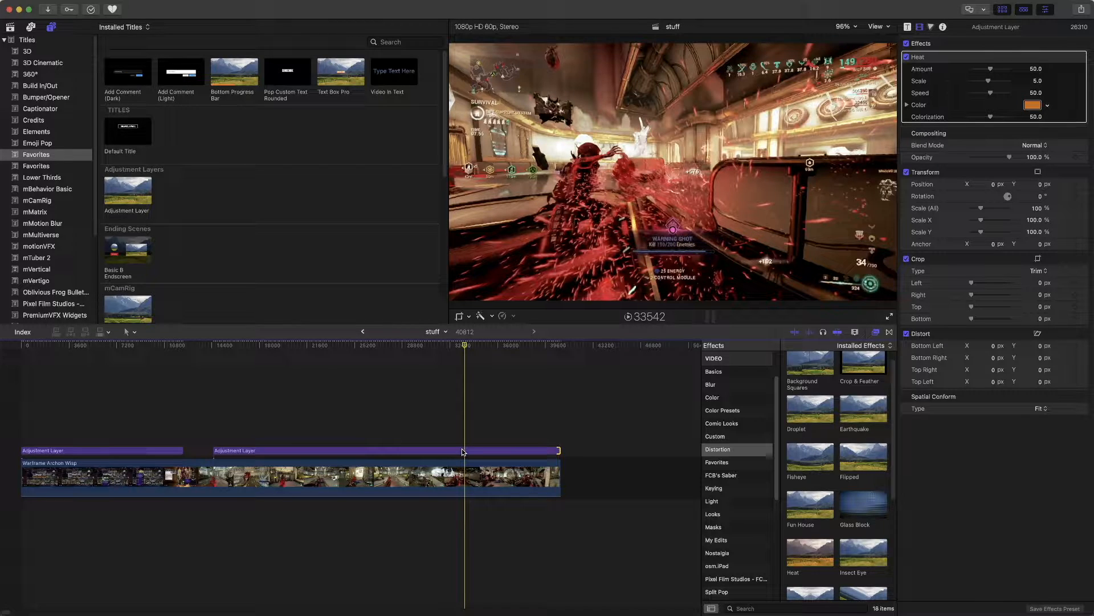
pyautogui.click(462, 450)
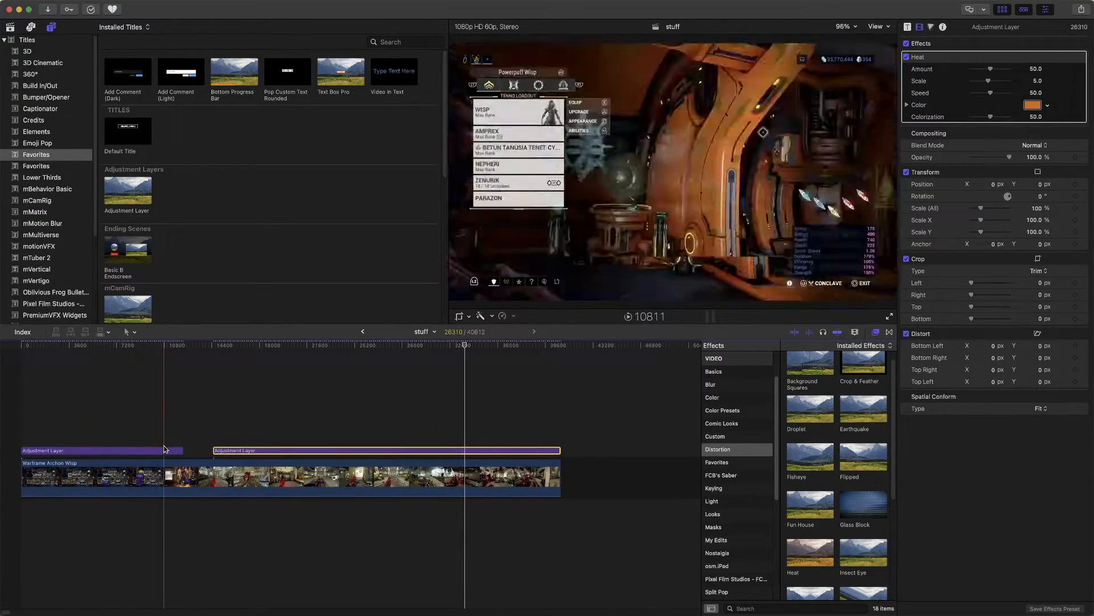
# Apply the Custom LUT color effect to the first adjustment layer
pyautogui.click(130, 450)
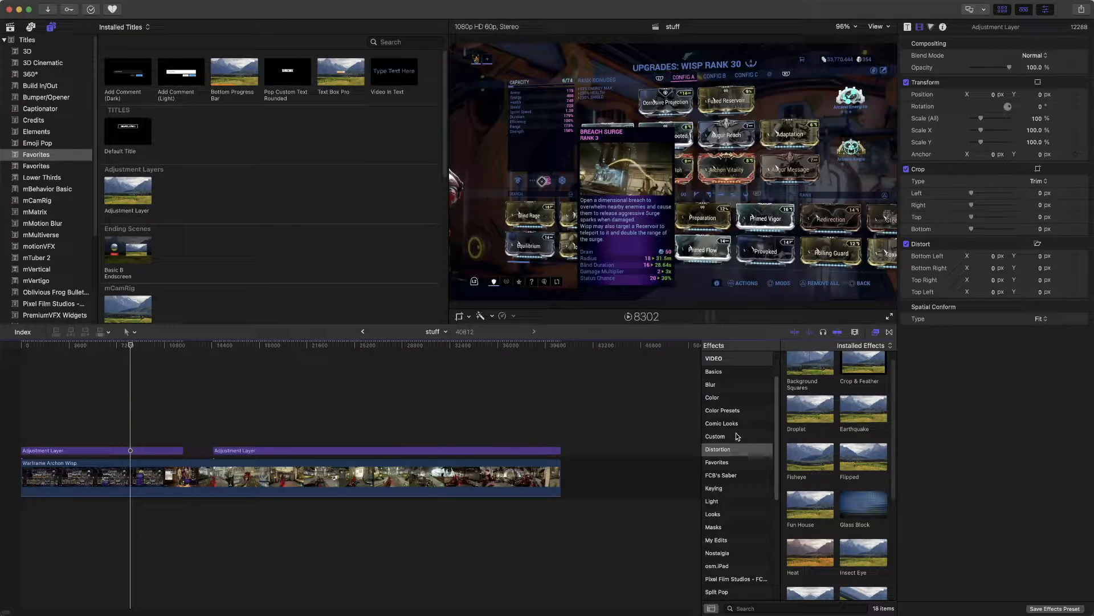
pyautogui.click(733, 400)
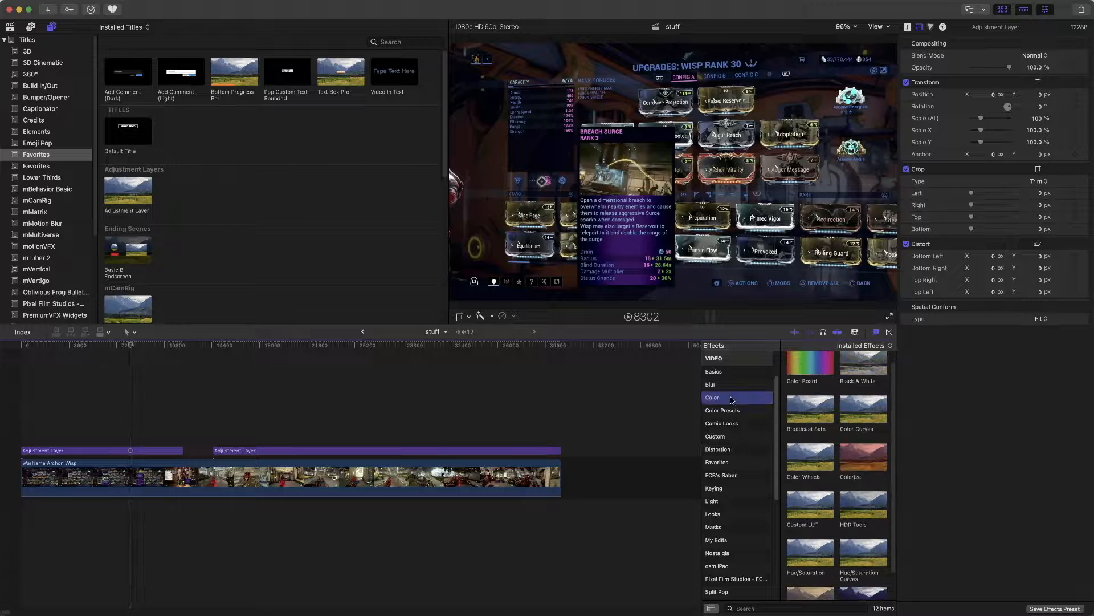
pyautogui.click(735, 408)
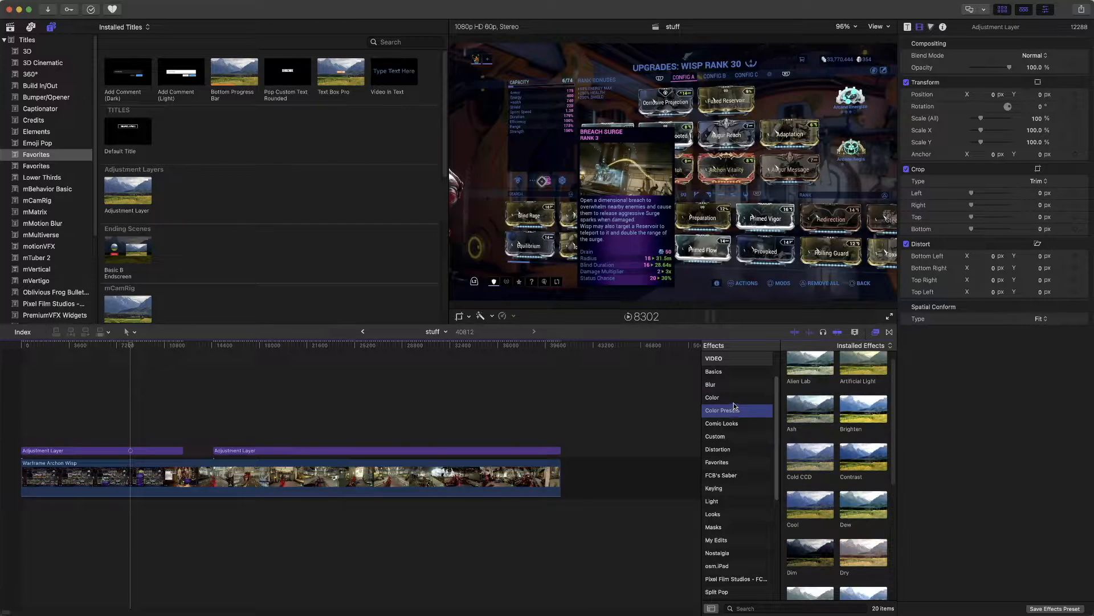
pyautogui.click(734, 399)
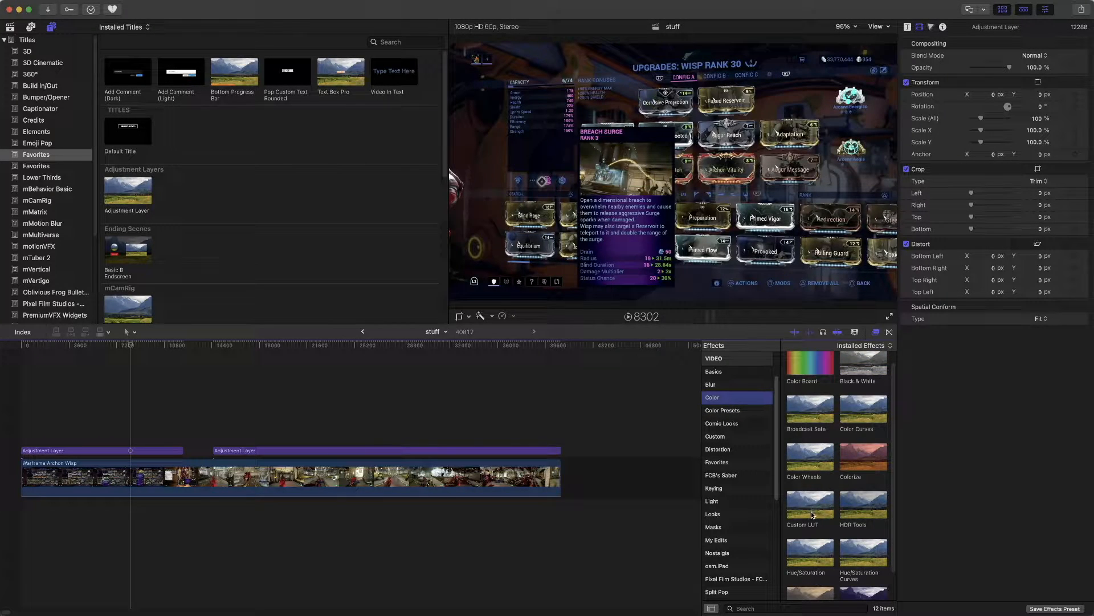
pyautogui.moveTo(812, 512); pyautogui.dragTo(88, 454)
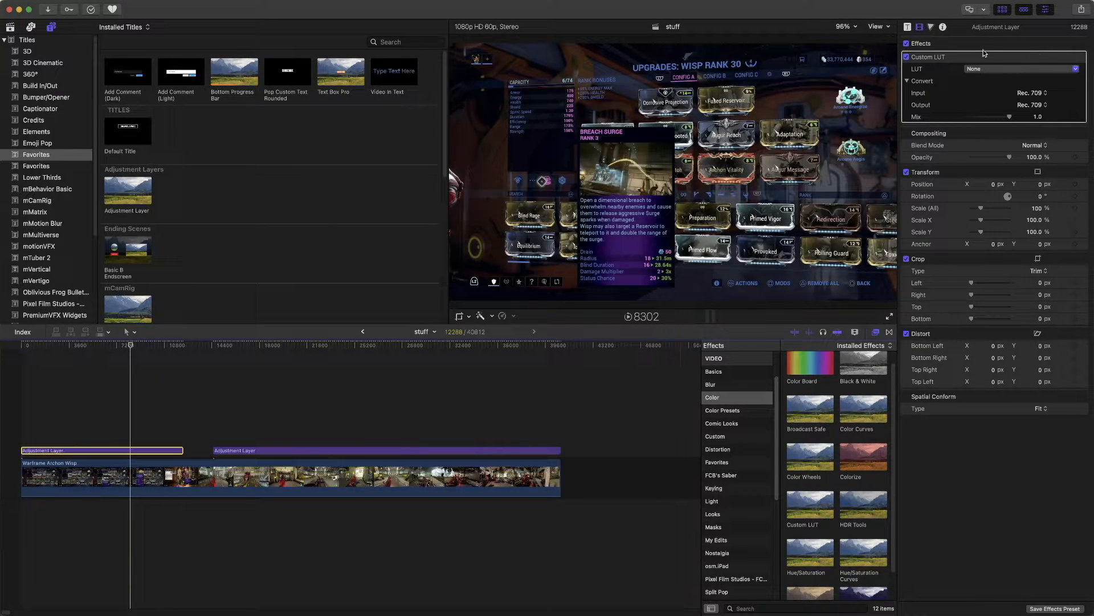
# Try The Bizarre LUT and The Change on the first adjustment layer and settle on The Extreme as its LUT
pyautogui.click(985, 69)
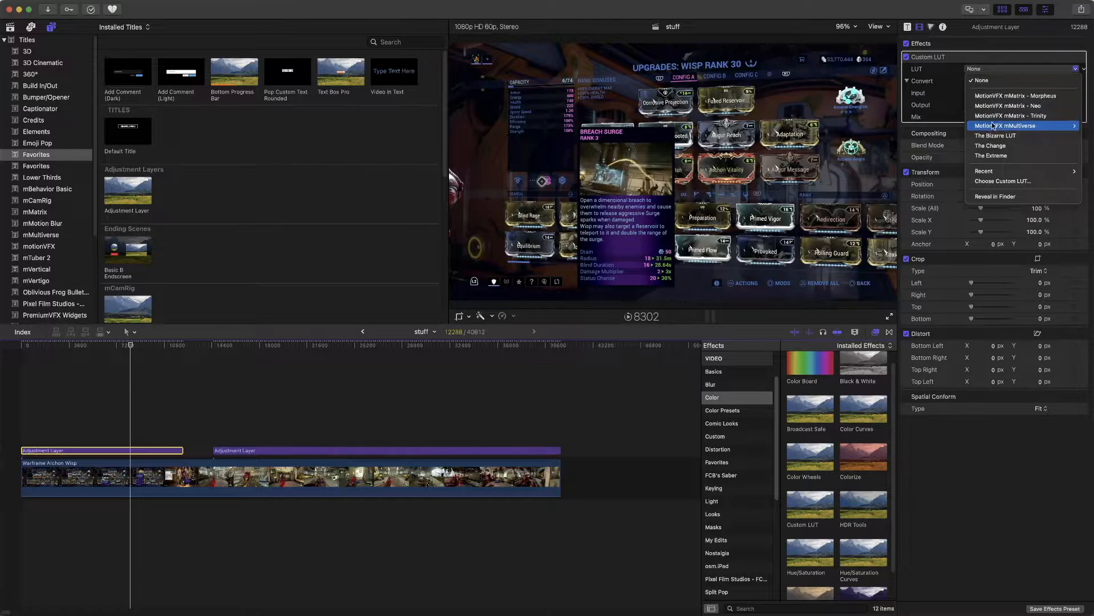
pyautogui.click(995, 136)
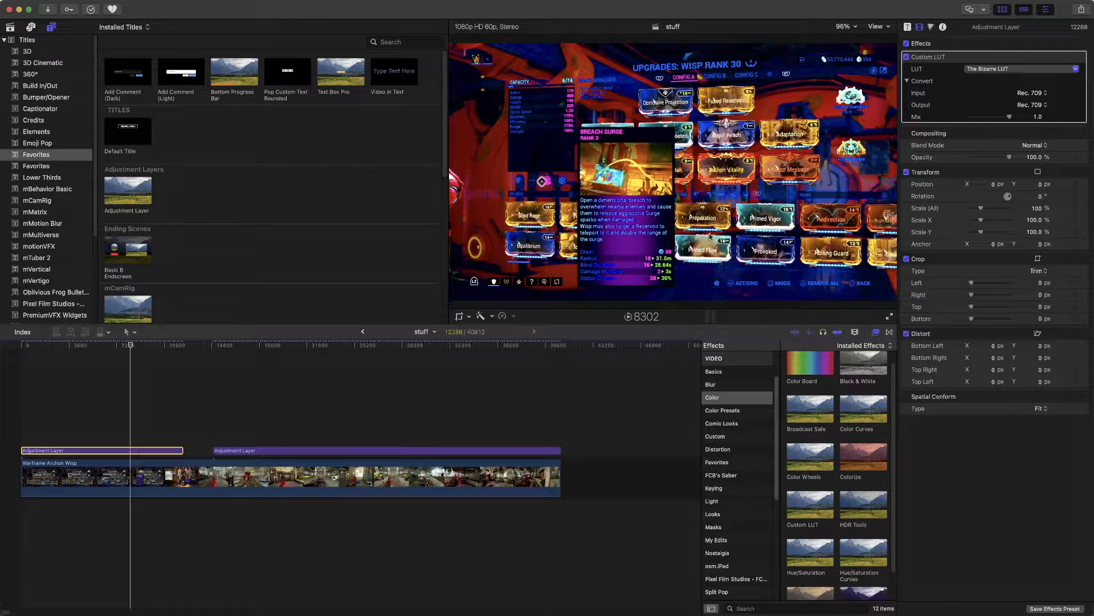
pyautogui.click(996, 70)
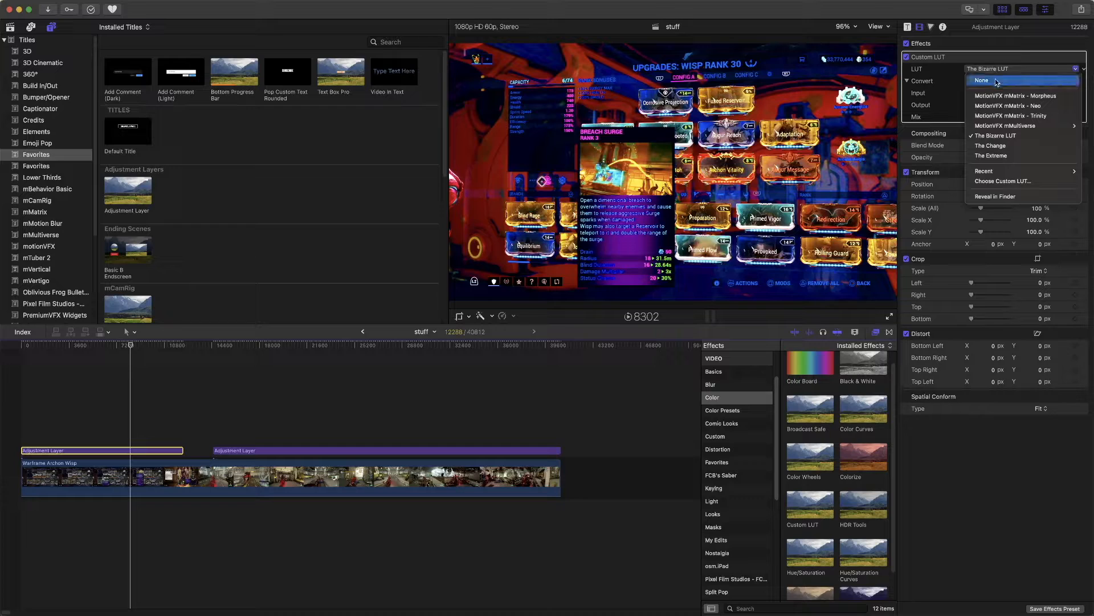
pyautogui.click(991, 146)
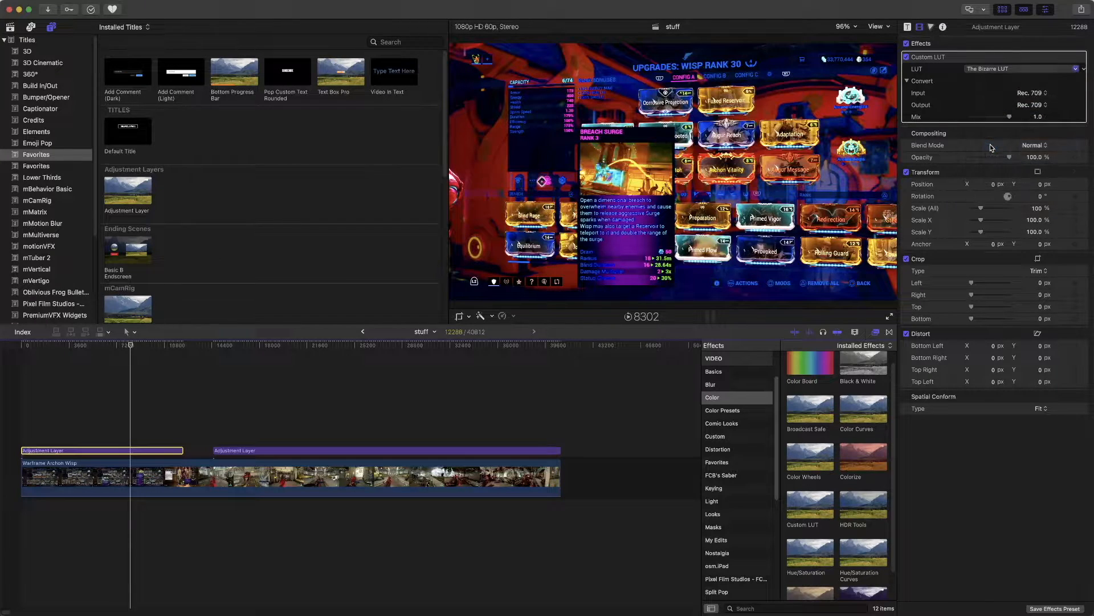
pyautogui.click(986, 69)
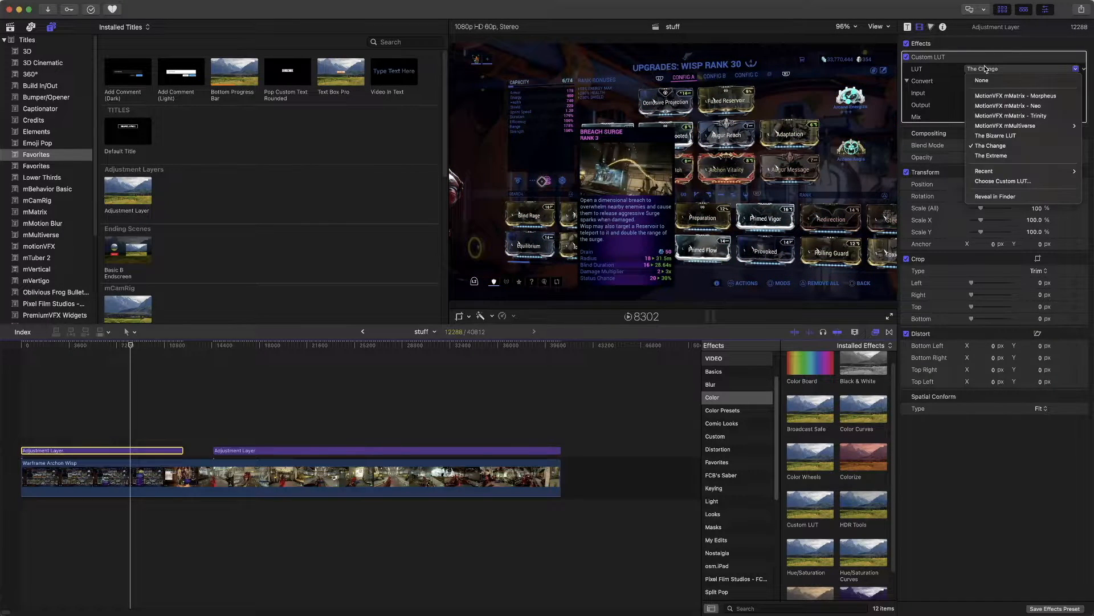
pyautogui.click(993, 157)
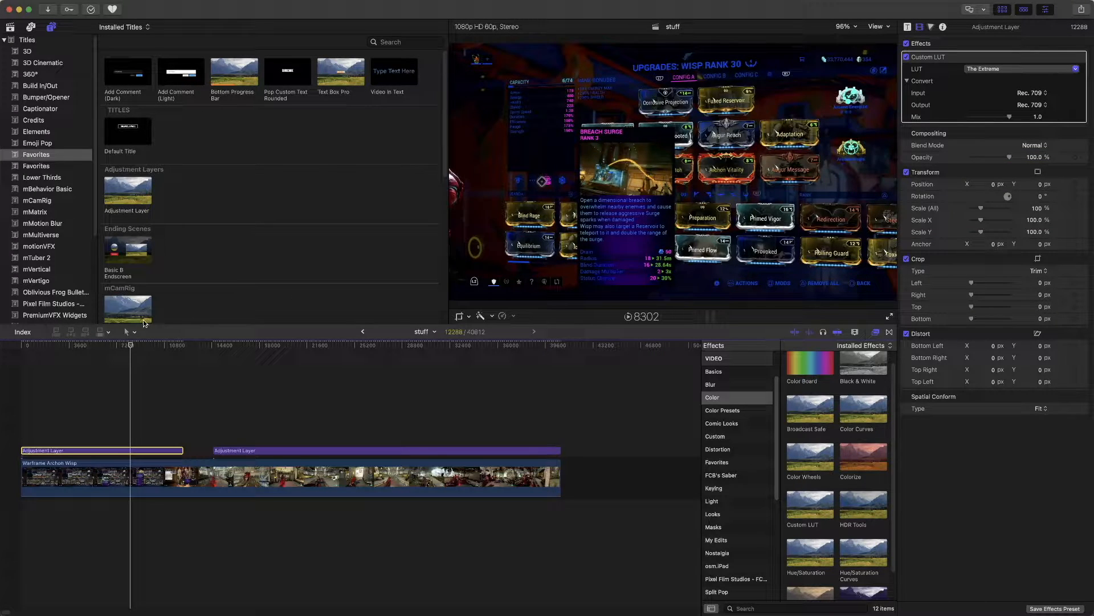
# Shorten the first adjustment layer to 7970 frames and scrub just past its end to compare the ungraded footage
pyautogui.moveTo(131, 345); pyautogui.dragTo(126, 380)
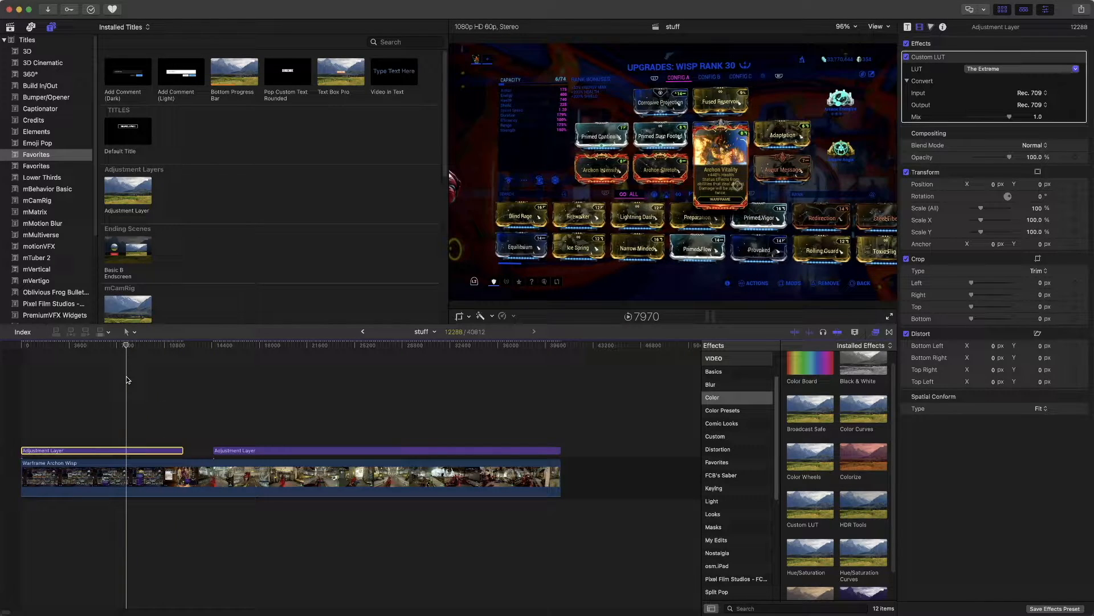
pyautogui.click(182, 449)
pyautogui.moveTo(181, 450); pyautogui.dragTo(124, 450)
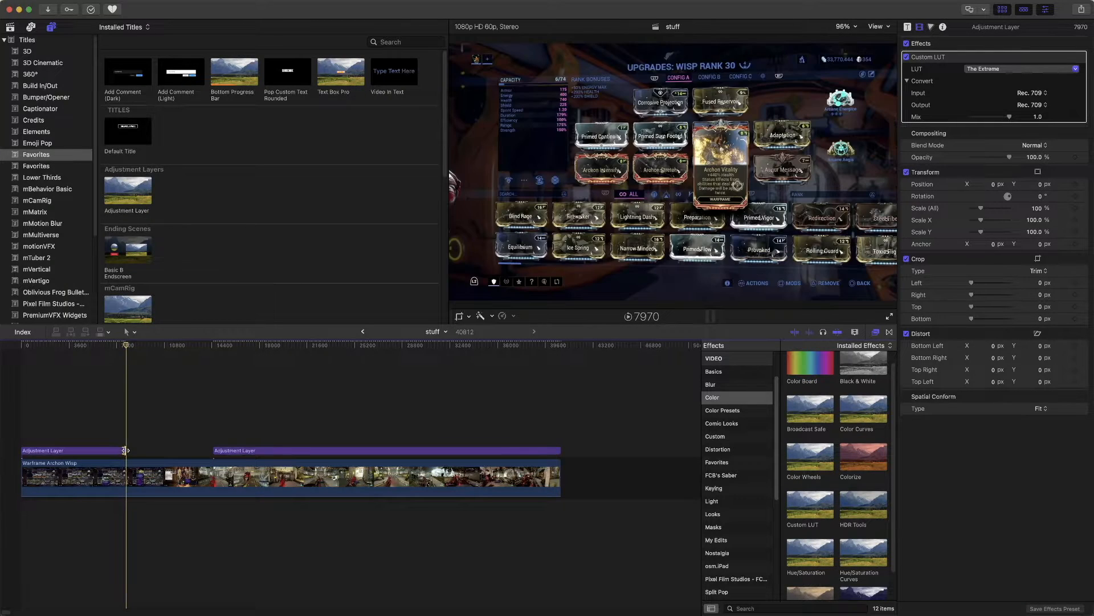
pyautogui.moveTo(126, 349)
pyautogui.mouseDown()
pyautogui.moveTo(98, 352)
pyautogui.moveTo(156, 363)
pyautogui.moveTo(108, 367)
pyautogui.moveTo(129, 365)
pyautogui.mouseUp()
pyautogui.moveTo(130, 367)
pyautogui.mouseDown()
pyautogui.moveTo(113, 368)
pyautogui.moveTo(136, 374)
pyautogui.mouseUp()
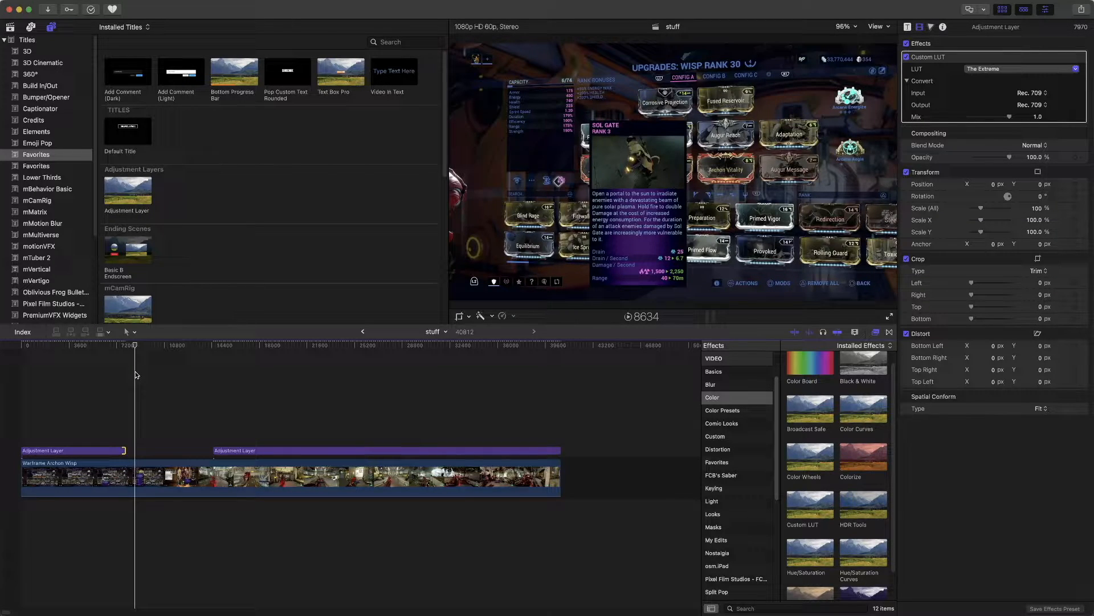
pyautogui.moveTo(135, 375); pyautogui.dragTo(138, 376)
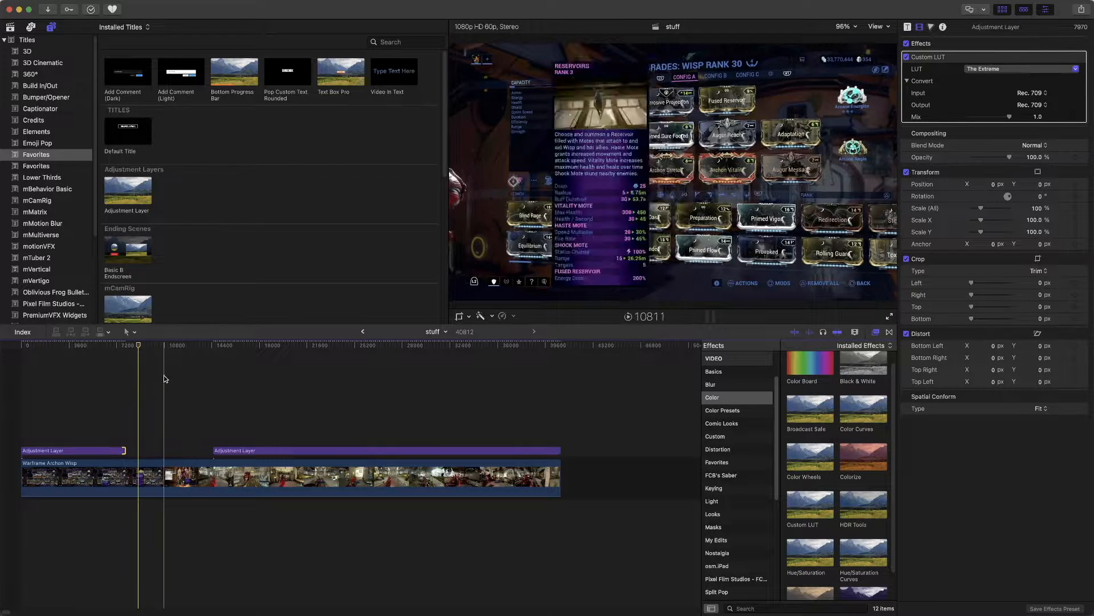
# Duplicate the Heat adjustment layer twice, stacking both copies directly above the original
pyautogui.click(239, 451)
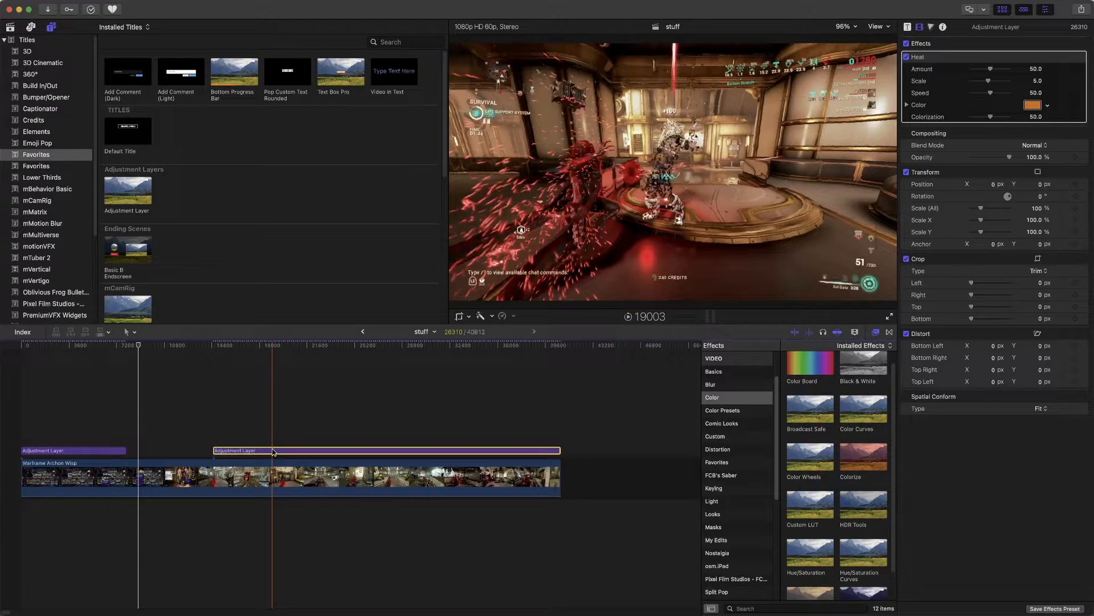
pyautogui.moveTo(274, 451); pyautogui.dragTo(273, 425)
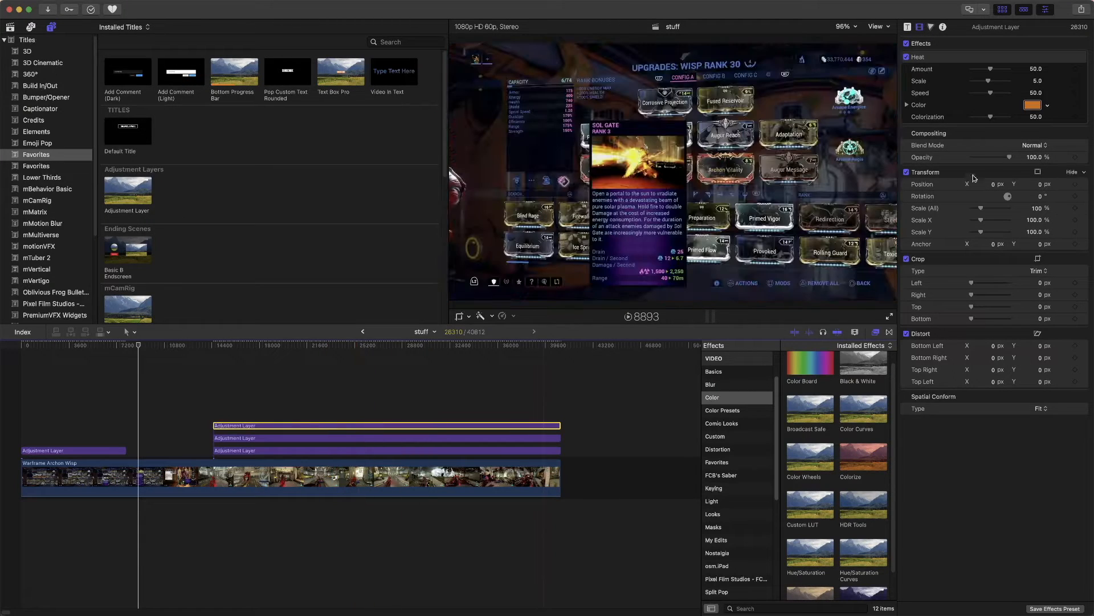
# Remove the Heat effect from the upper and middle copies of the stacked adjustment layers
pyautogui.click(988, 58)
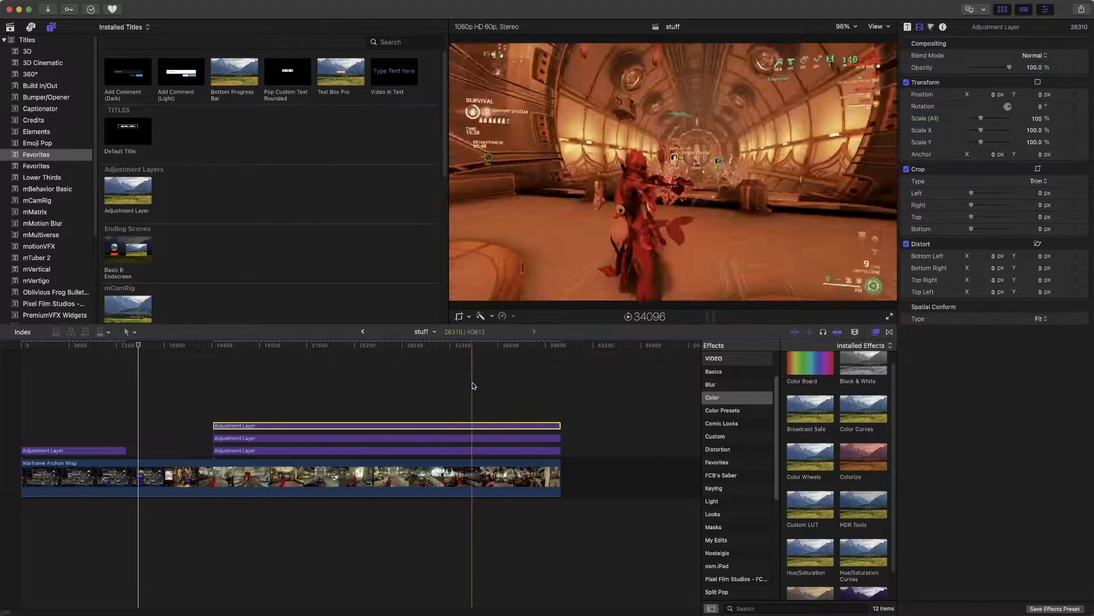
pyautogui.click(419, 437)
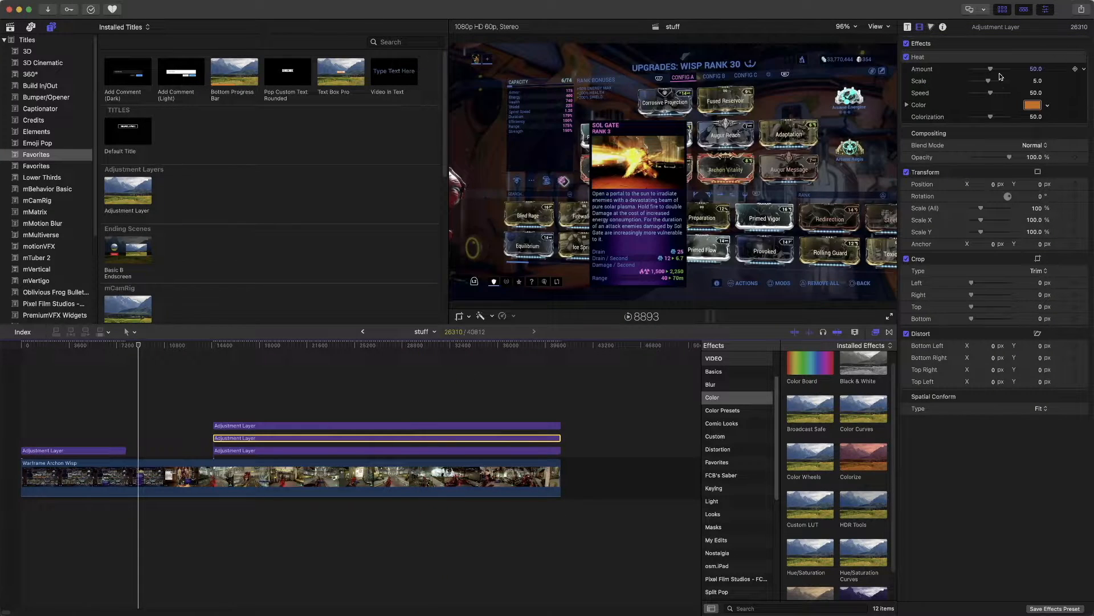
pyautogui.click(984, 59)
pyautogui.press('Delete')
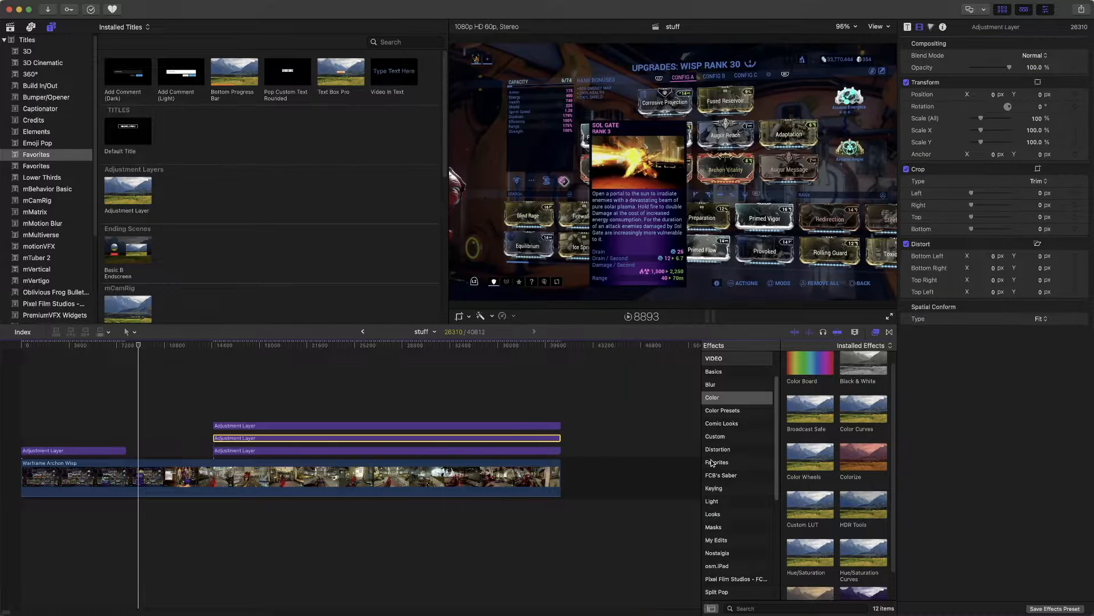
# Apply the favorite Comic Looks effect to the middle stacked adjustment layer and Water Drops to the upper one
pyautogui.click(723, 541)
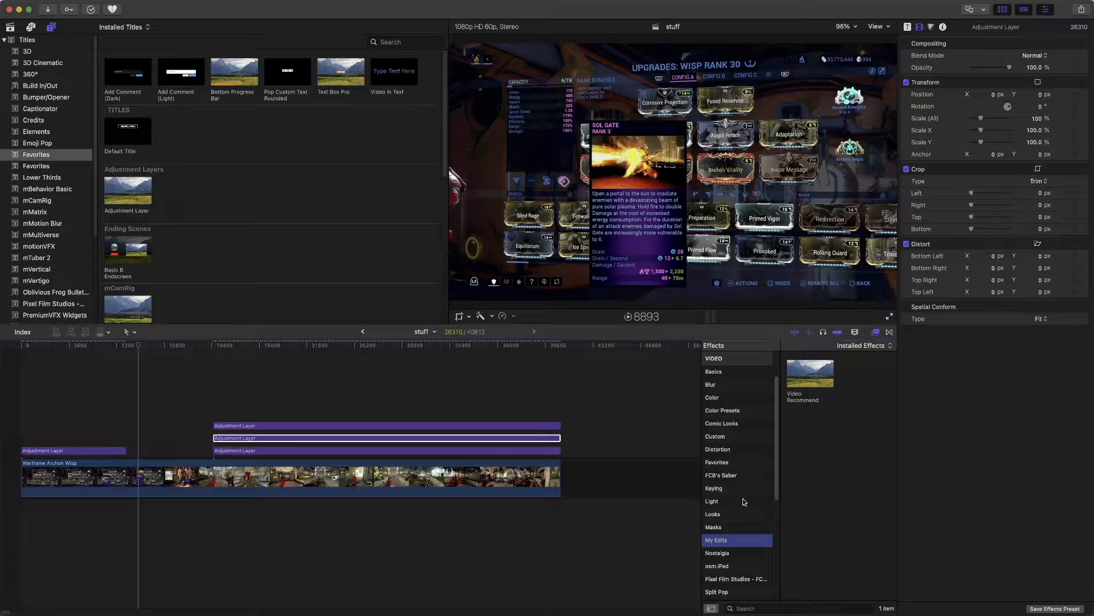
pyautogui.click(723, 463)
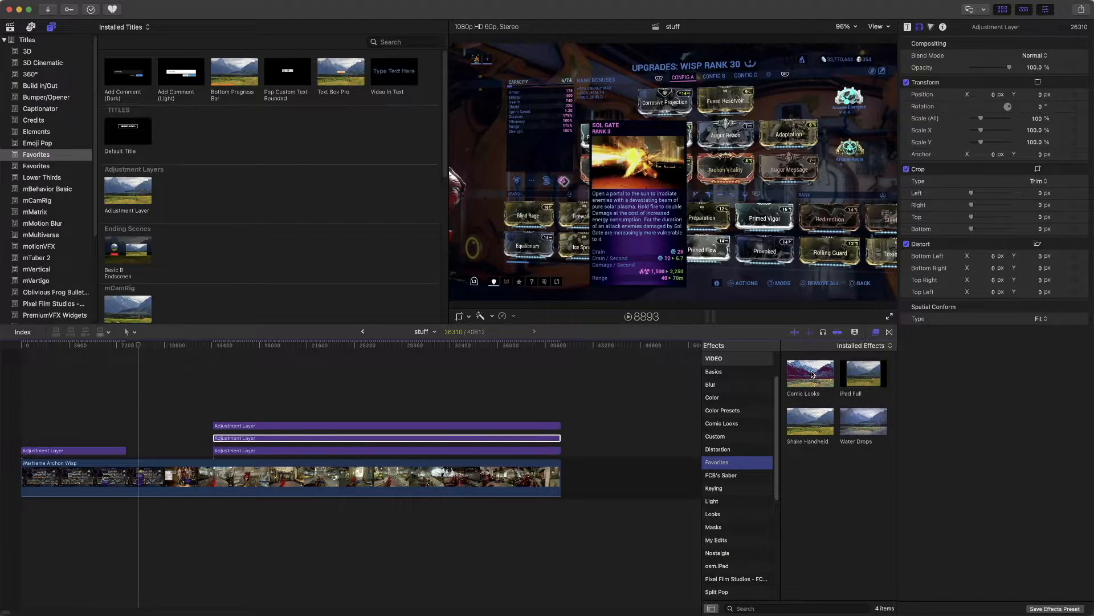
pyautogui.moveTo(813, 375); pyautogui.dragTo(408, 437)
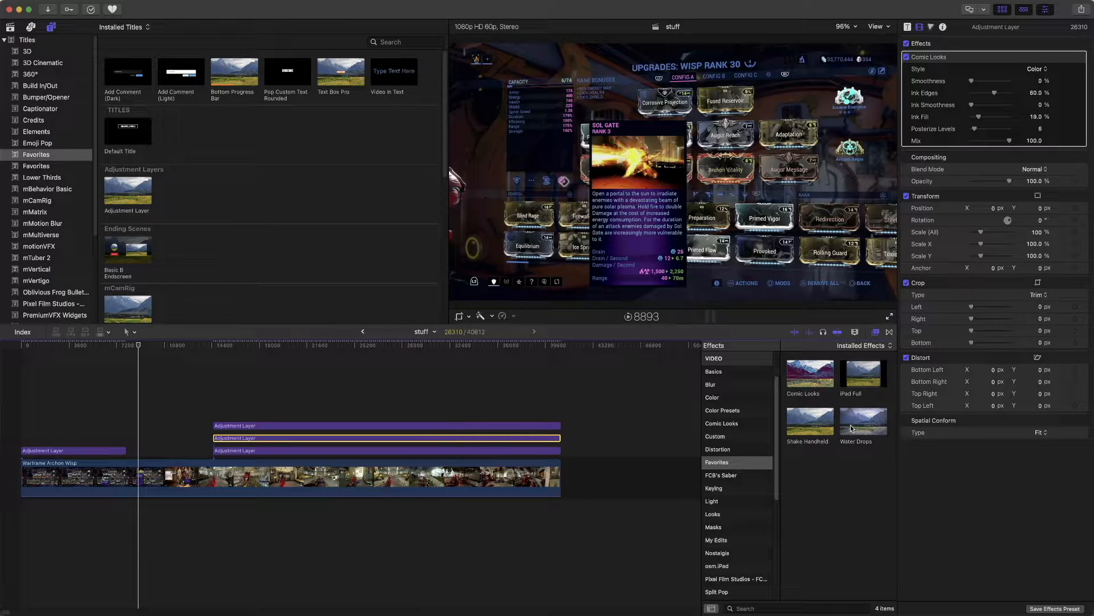
pyautogui.moveTo(850, 430); pyautogui.dragTo(435, 427)
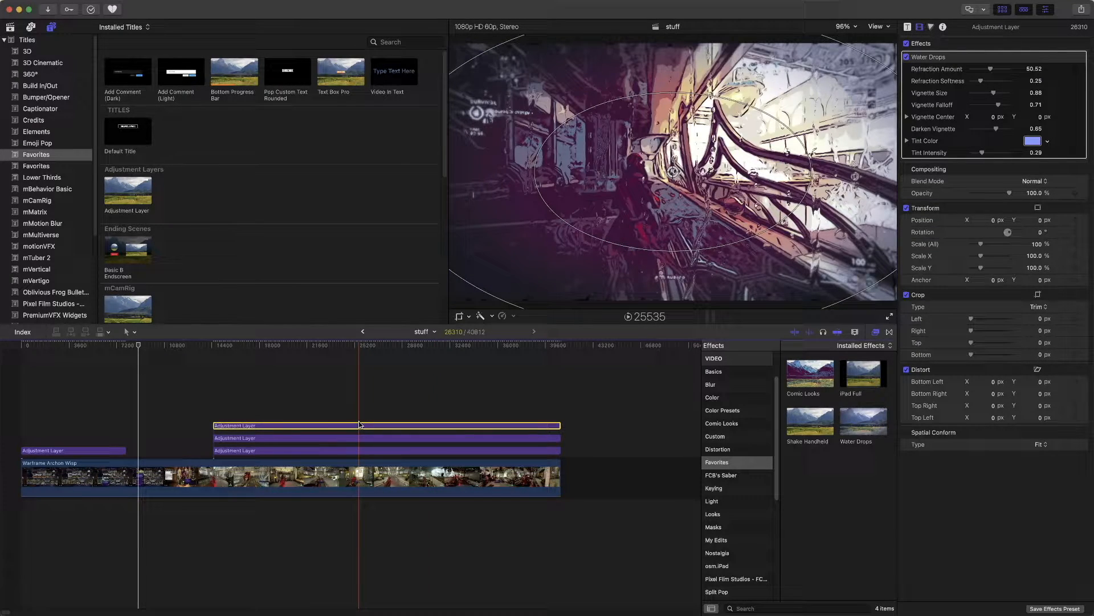
# Disable all three stacked adjustment layers above the gameplay clip
pyautogui.press('v')
pyautogui.click(348, 438)
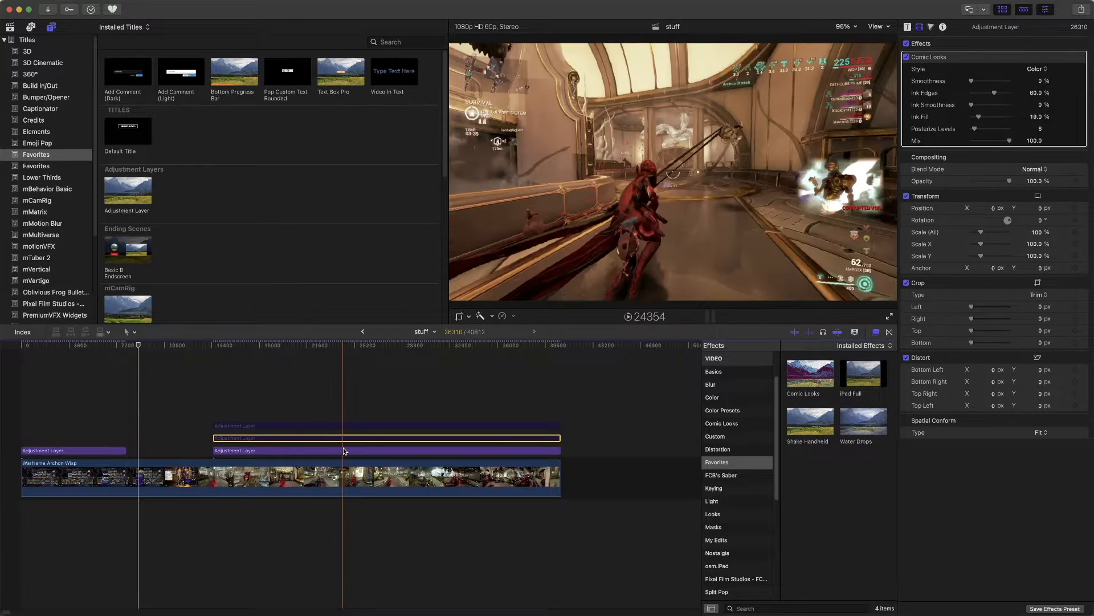
pyautogui.click(337, 450)
pyautogui.press('v')
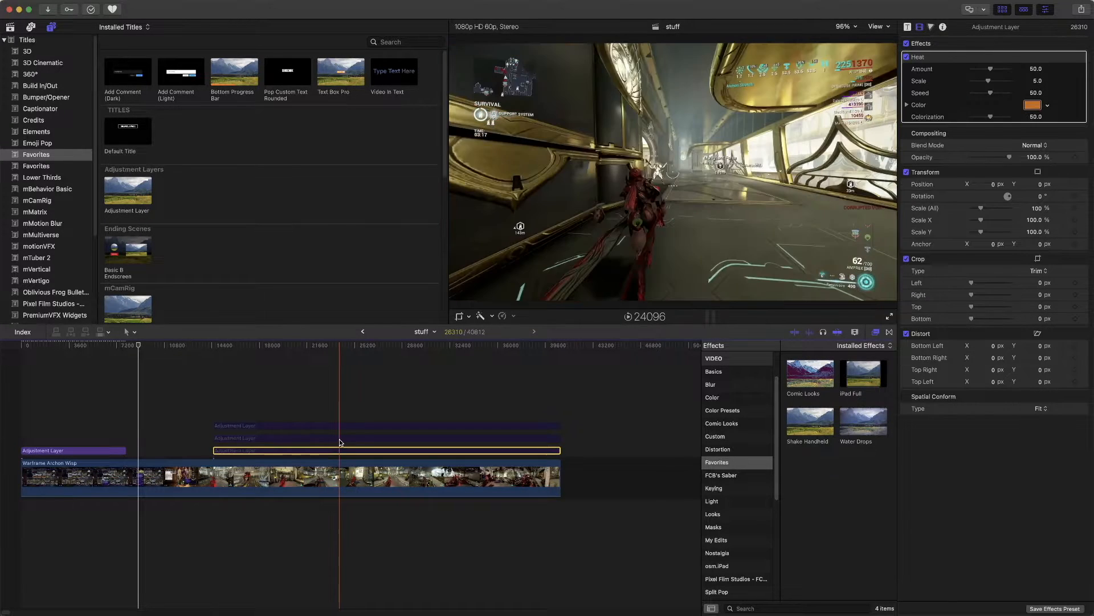
# Enable only the middle stacked adjustment layer to preview Comic Looks on its own, and disable it again
pyautogui.click(340, 440)
pyautogui.press('v')
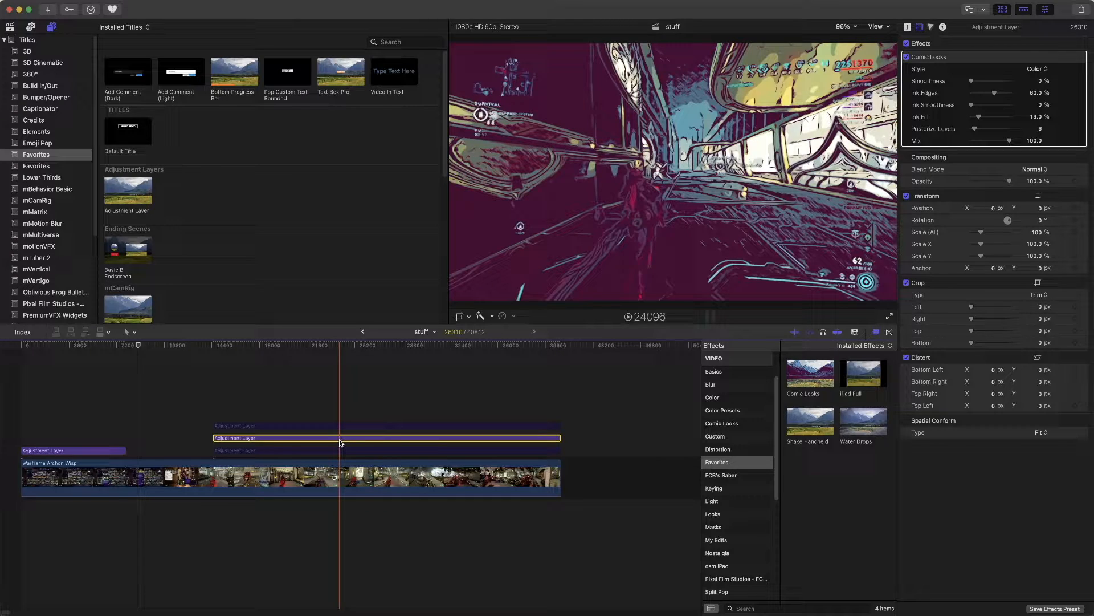
pyautogui.press('v')
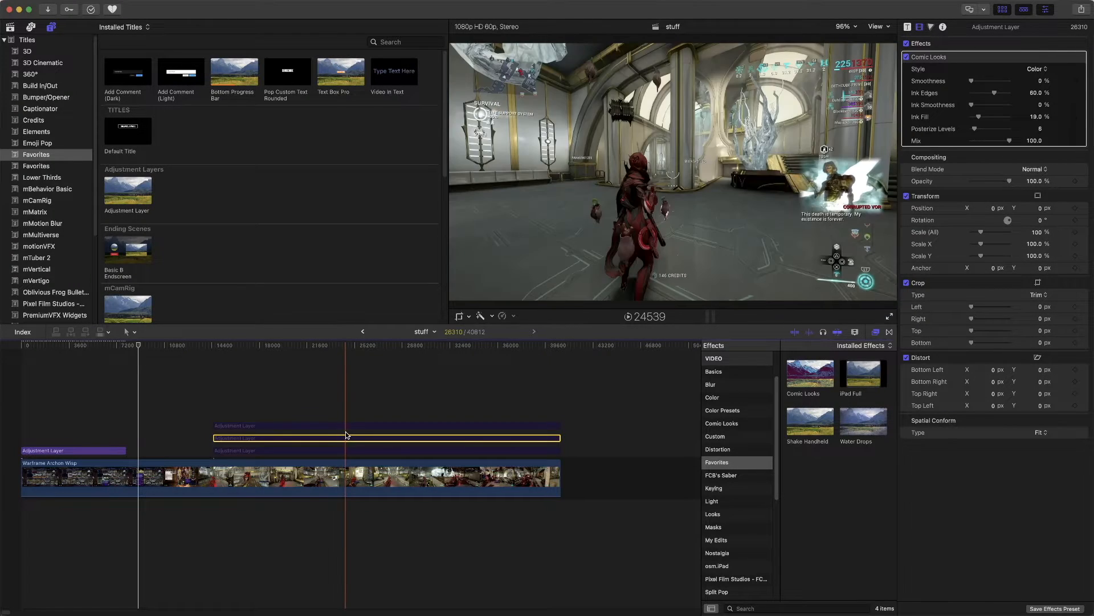
# Enable only the upper stacked adjustment layer and skim over it to preview Water Drops on its own
pyautogui.click(348, 428)
pyautogui.press('v')
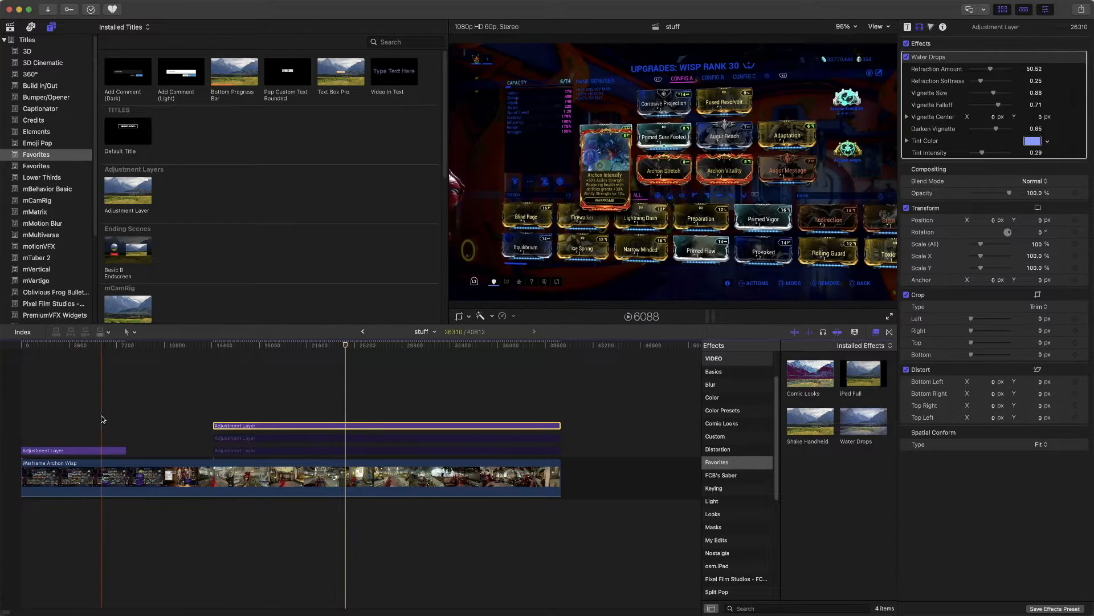
pyautogui.moveTo(232, 431)
pyautogui.mouseDown()
pyautogui.moveTo(166, 424)
pyautogui.moveTo(246, 427)
pyautogui.mouseUp()
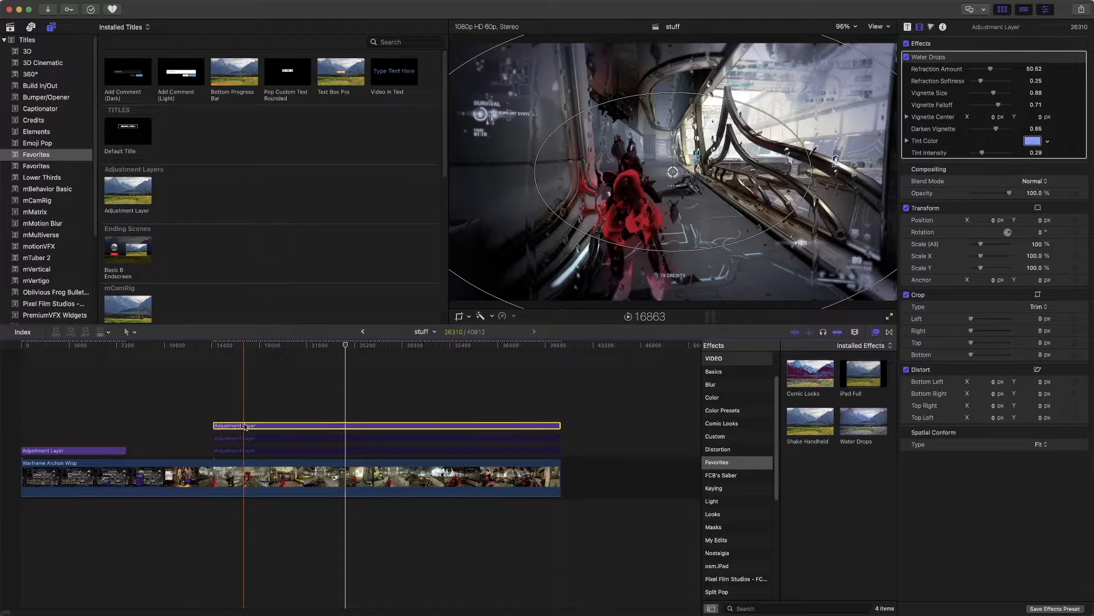